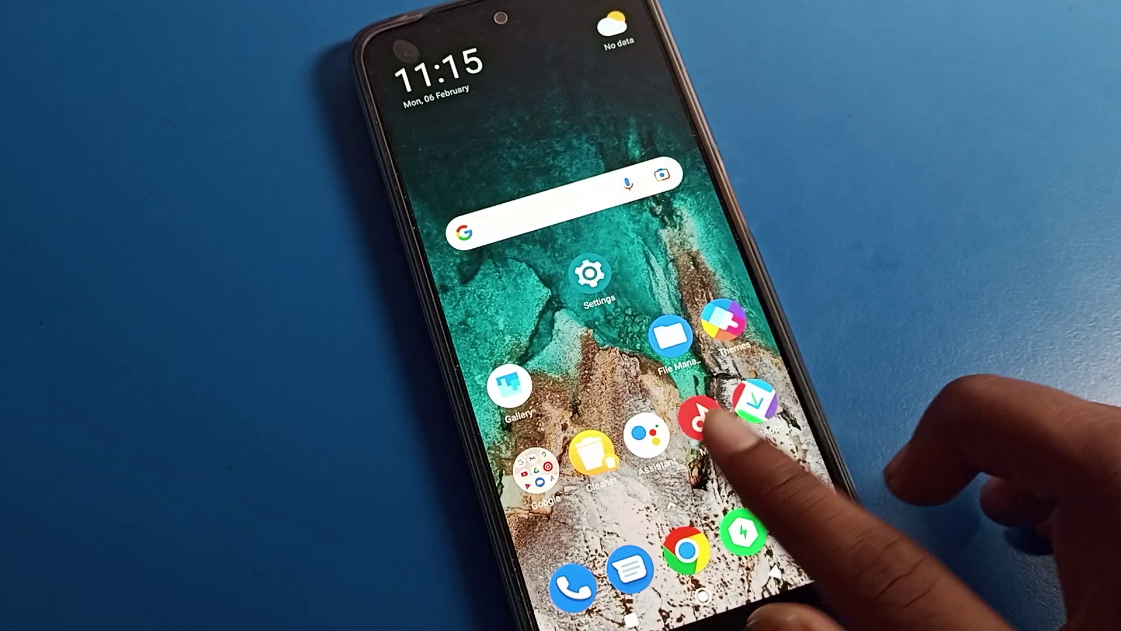
Move to the next home page, lock the screen, then unlock it with the PIN
drag(726, 413, 675, 463)
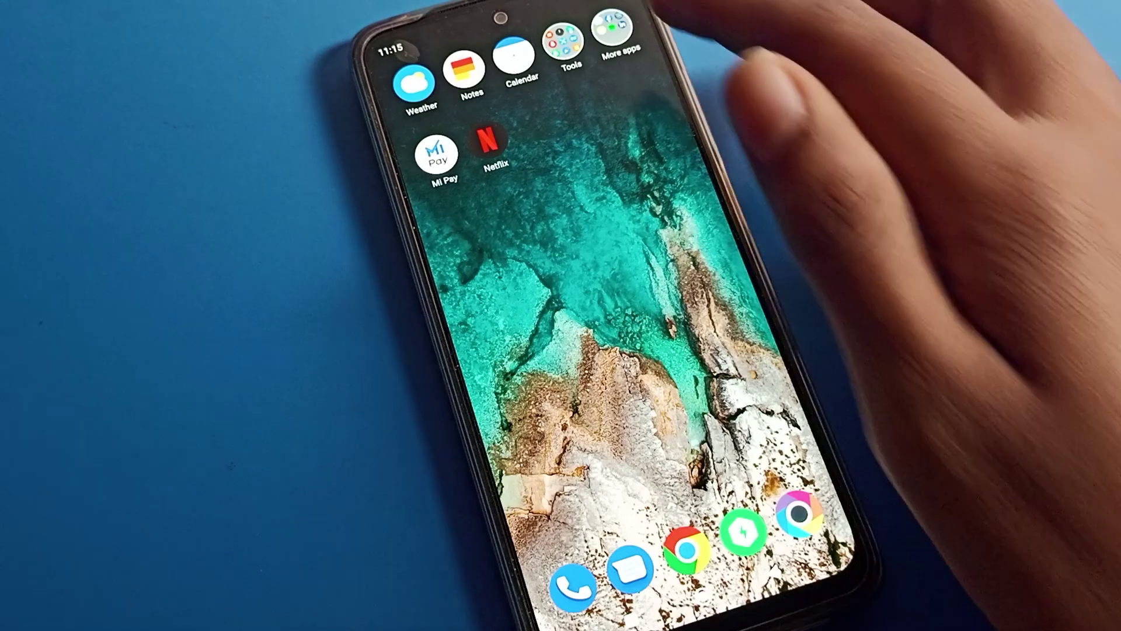
drag(614, 35, 648, 280)
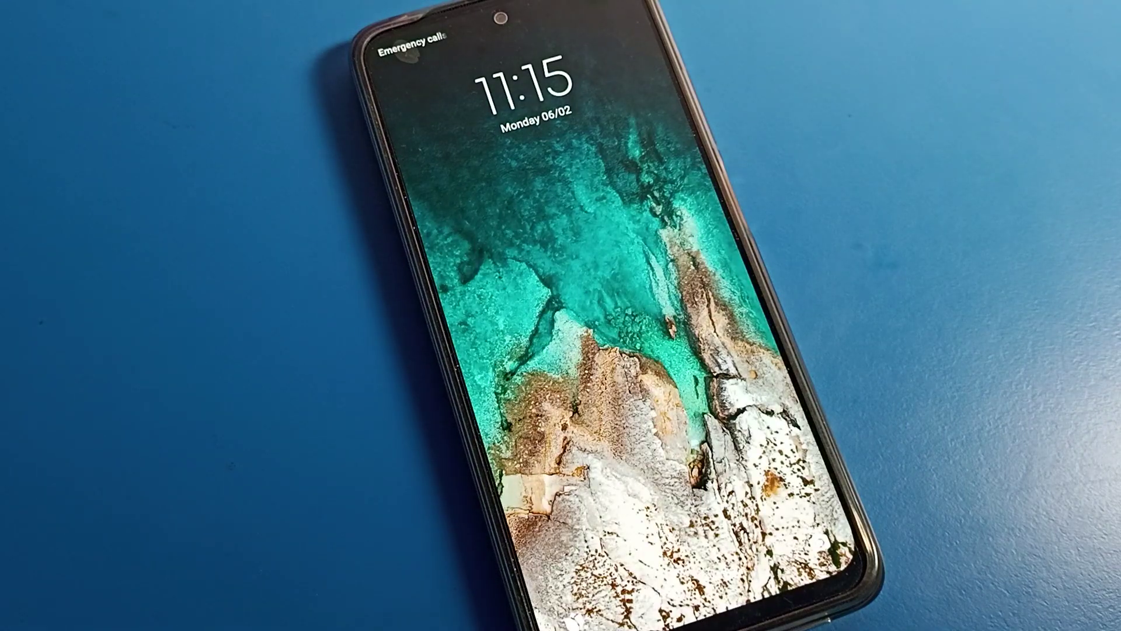
drag(613, 570, 570, 263)
click(605, 331)
click(604, 331)
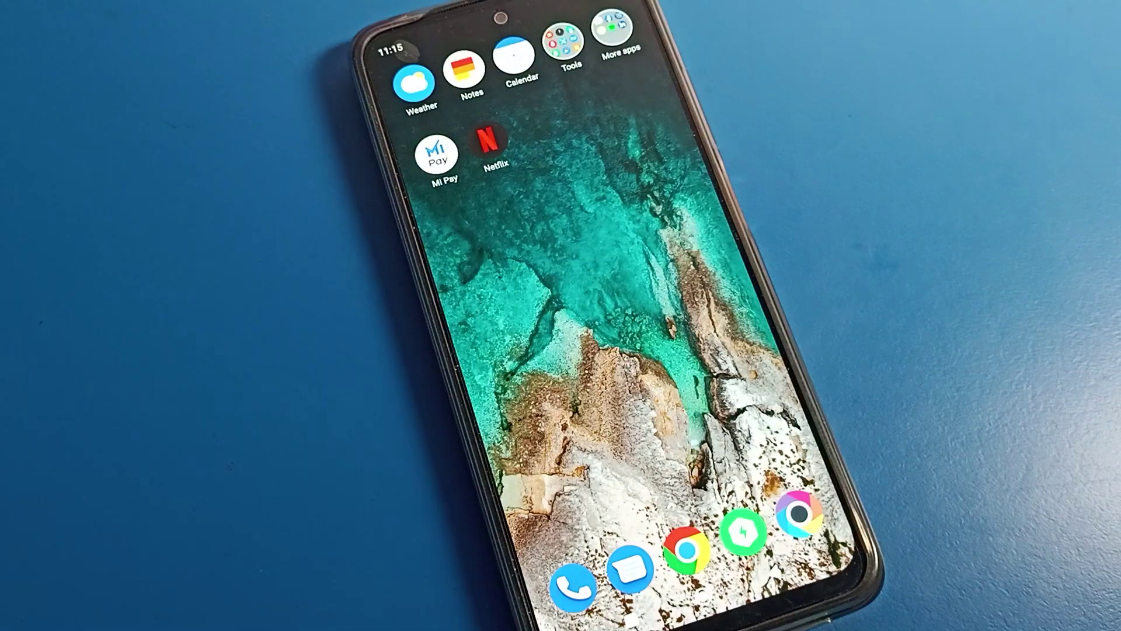
Swipe through the home pages and App Vault, then launch Settings from the app drawer
mouse_move(614, 367)
mouse_down()
mouse_move(771, 342)
mouse_move(614, 369)
mouse_move(753, 333)
mouse_up()
drag(613, 333, 771, 263)
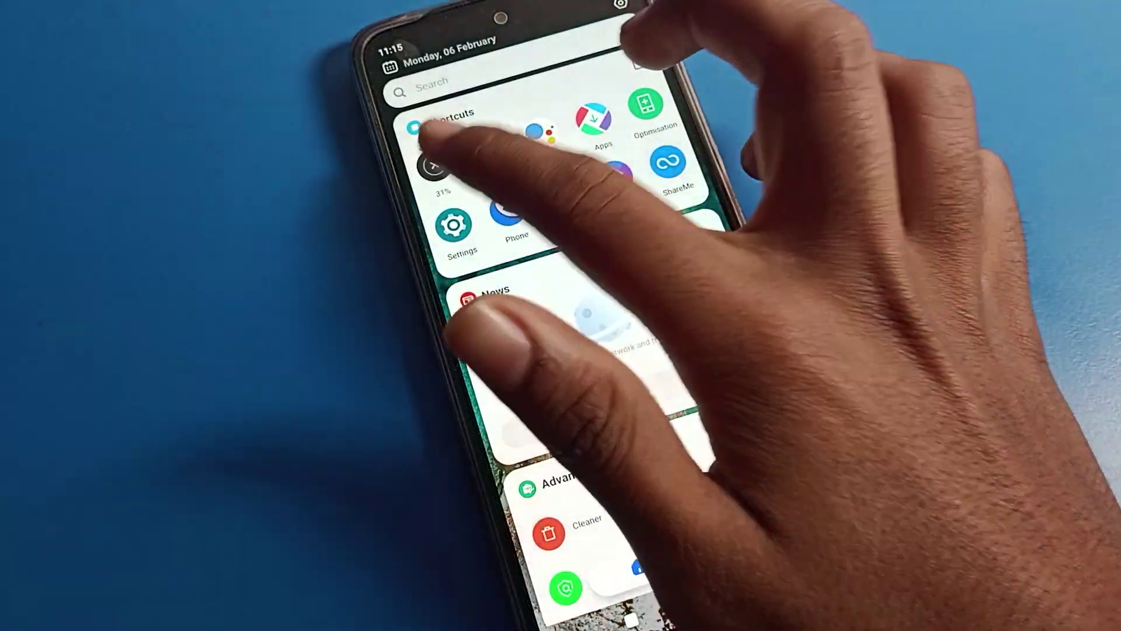
drag(754, 333, 613, 351)
drag(613, 491, 613, 262)
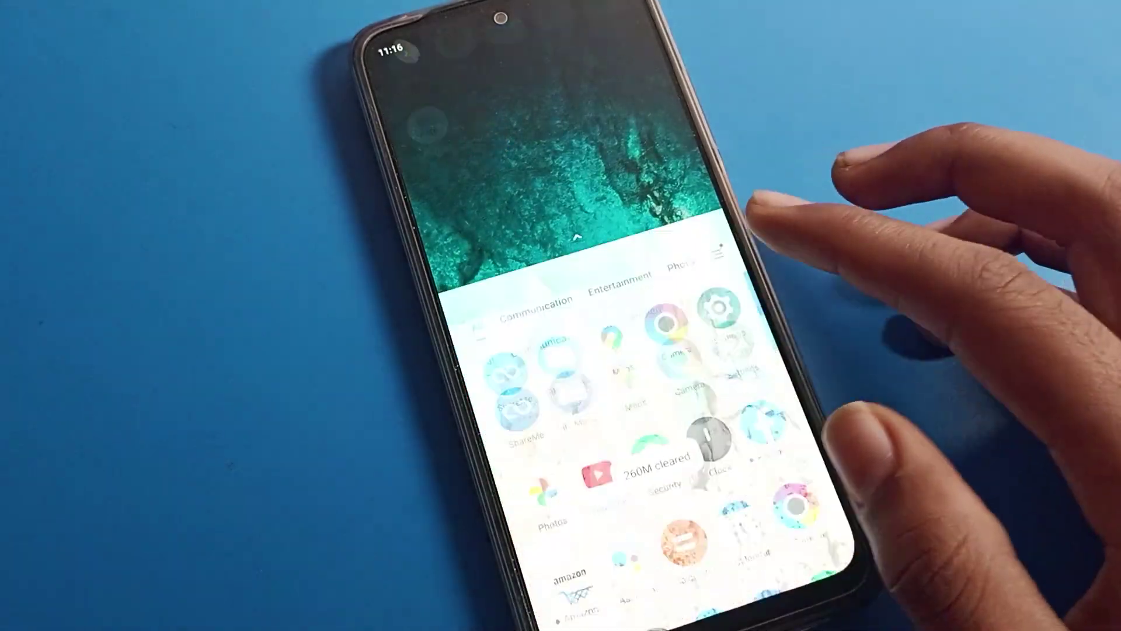
scroll(718, 333, down, 2)
scroll(718, 333, down, 2)
scroll(710, 350, down, 3)
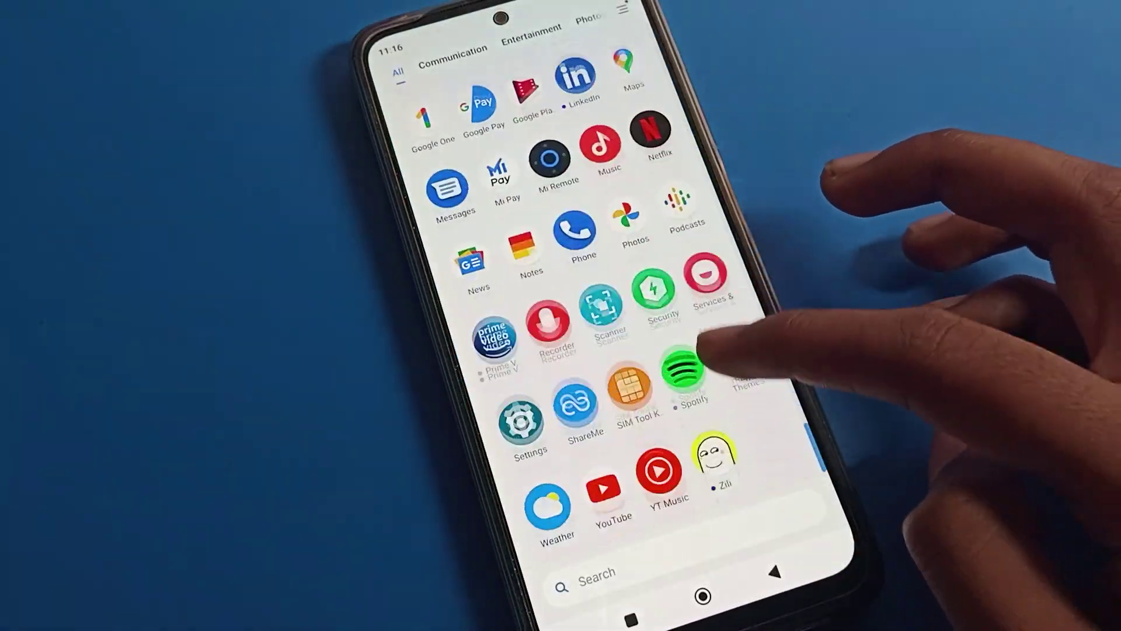
click(521, 420)
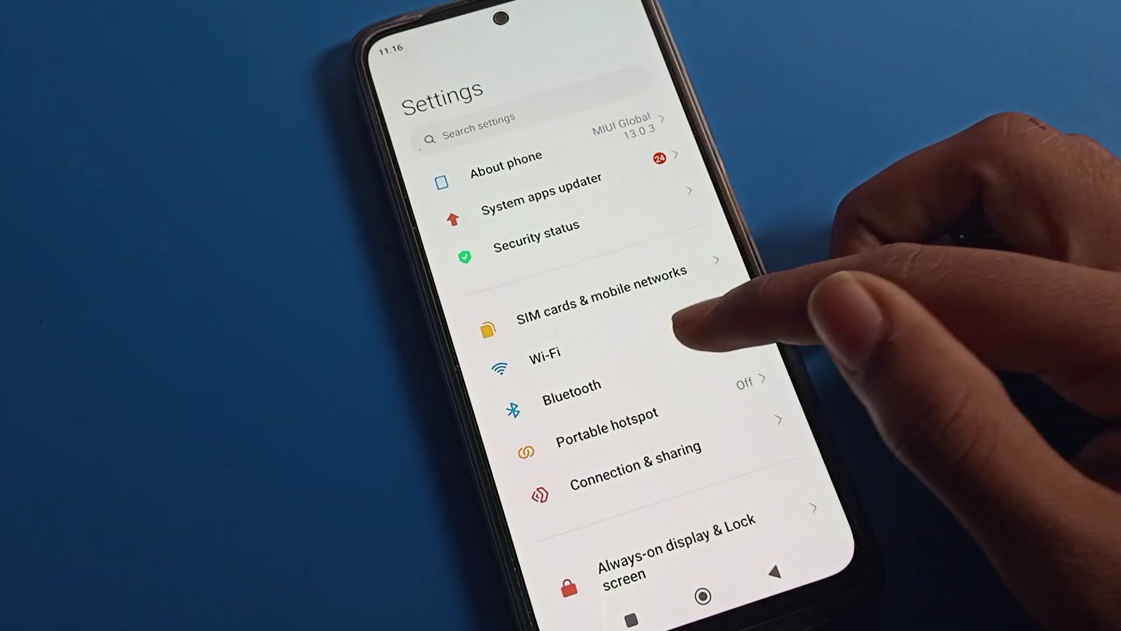
scroll(735, 263, down, 3)
scroll(683, 224, down, 3)
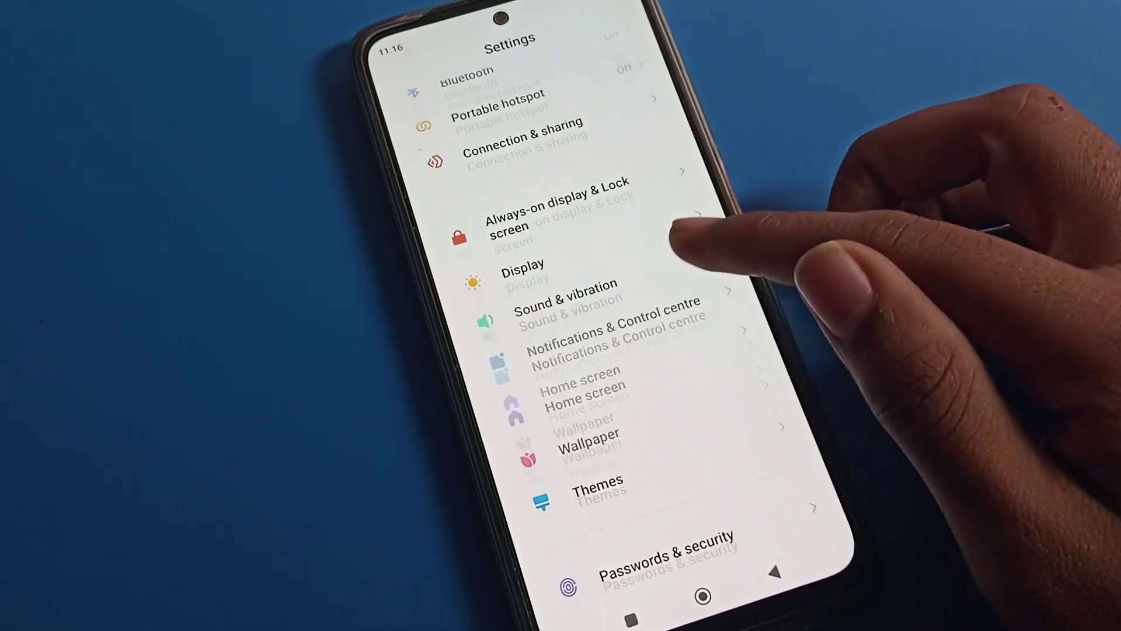
scroll(735, 263, up, 2)
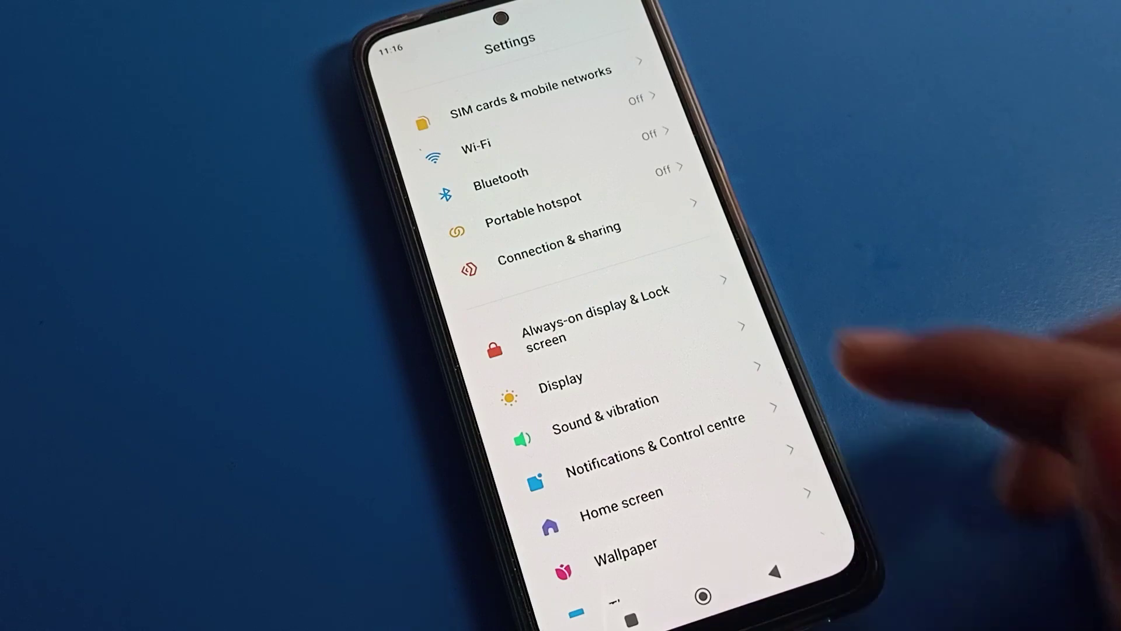
Under Always-on display & Lock screen, switch Double tap to wake off
click(613, 316)
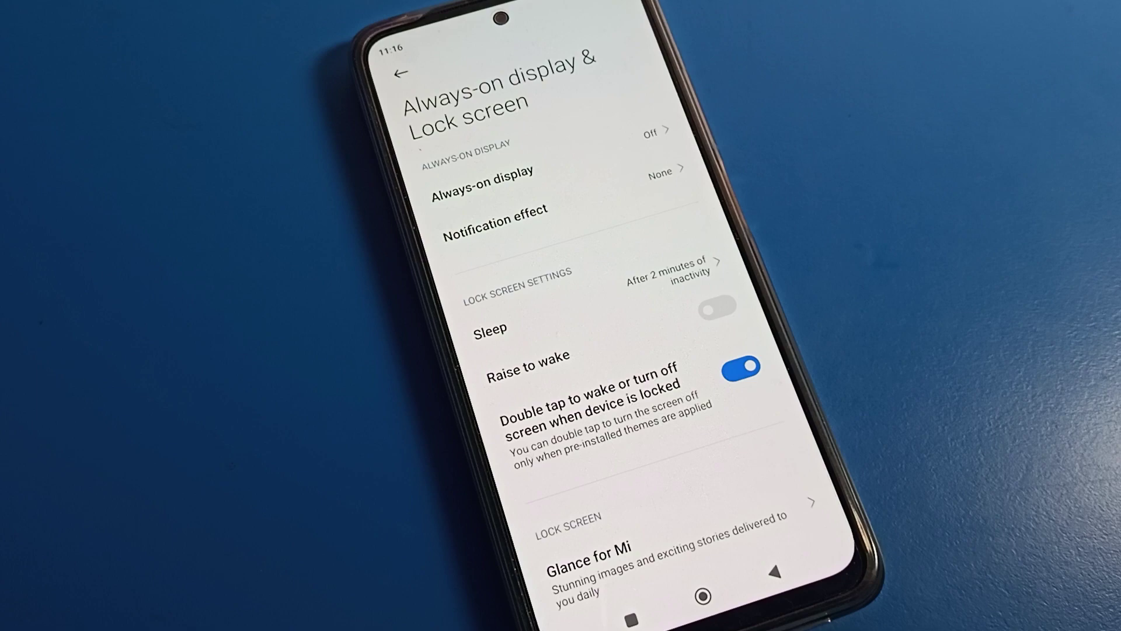
scroll(701, 351, down, 2)
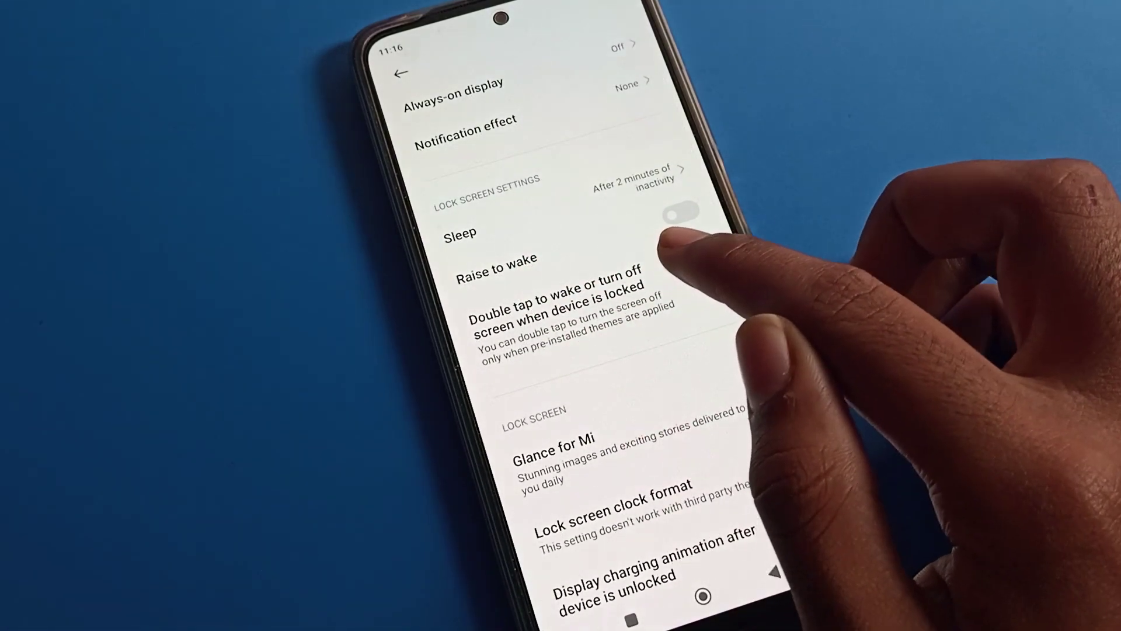
click(703, 270)
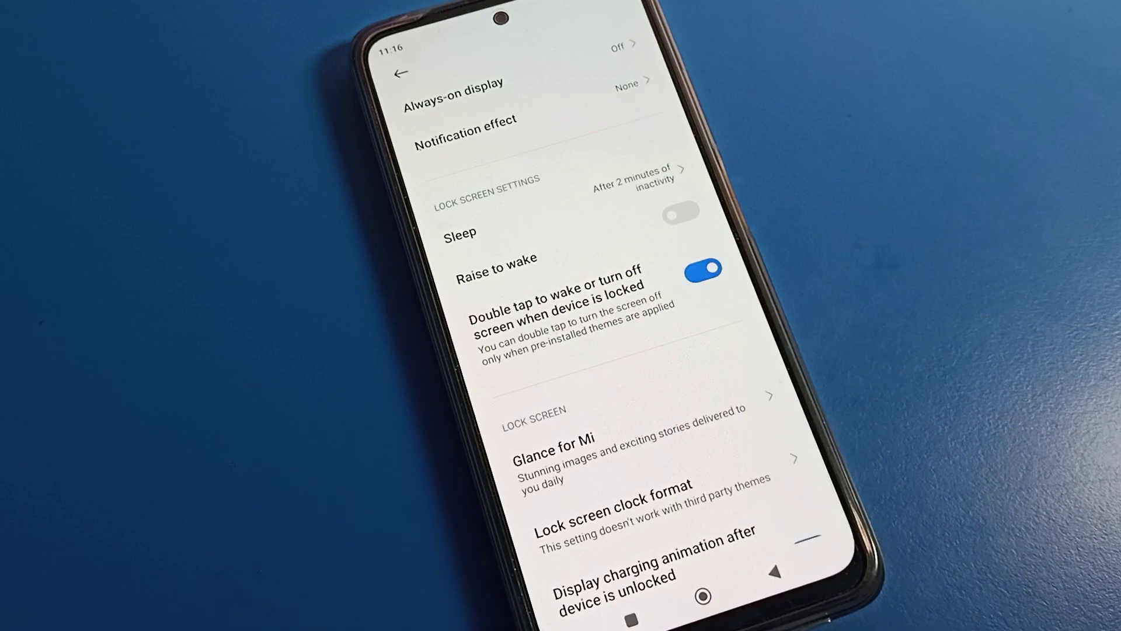
click(703, 269)
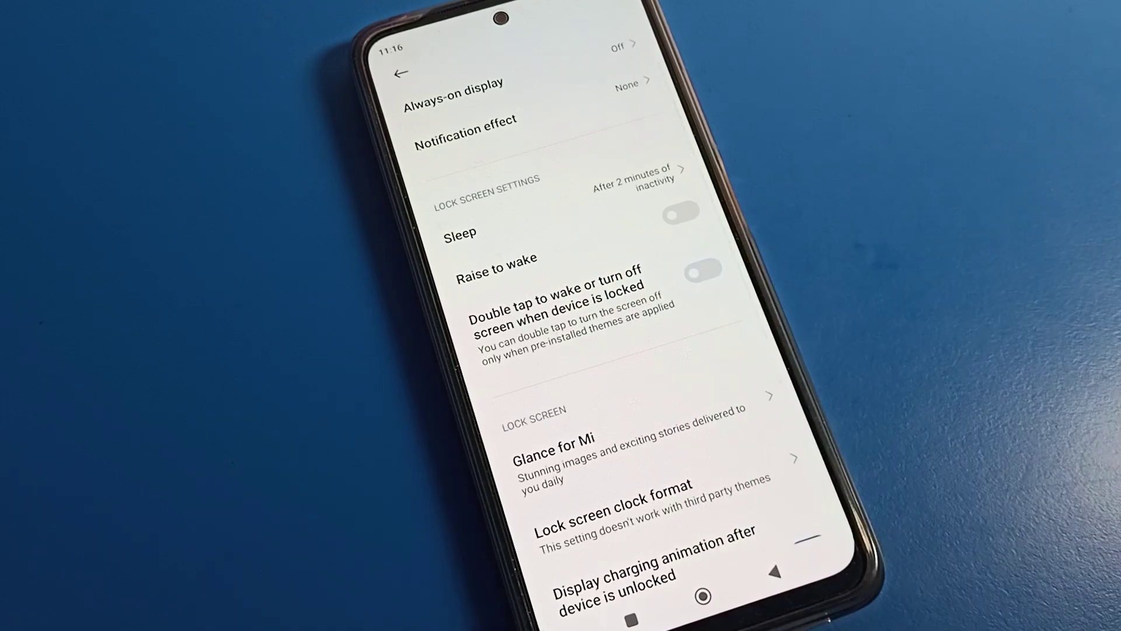
Leave the lock screen page and close Settings from the recent-apps overview
click(774, 571)
click(631, 619)
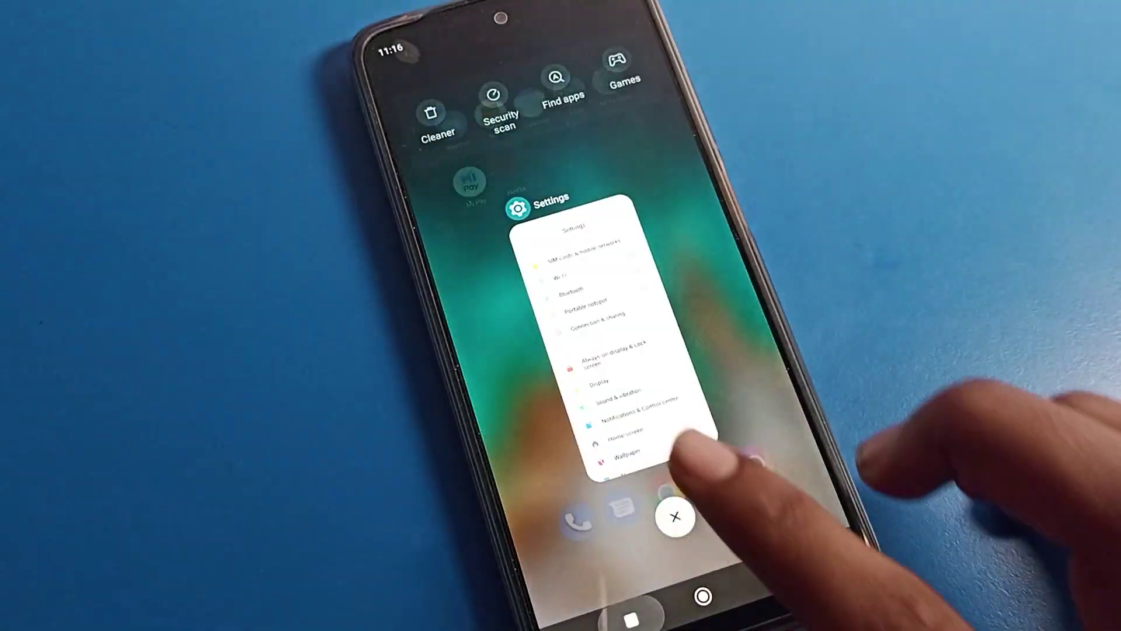
click(675, 517)
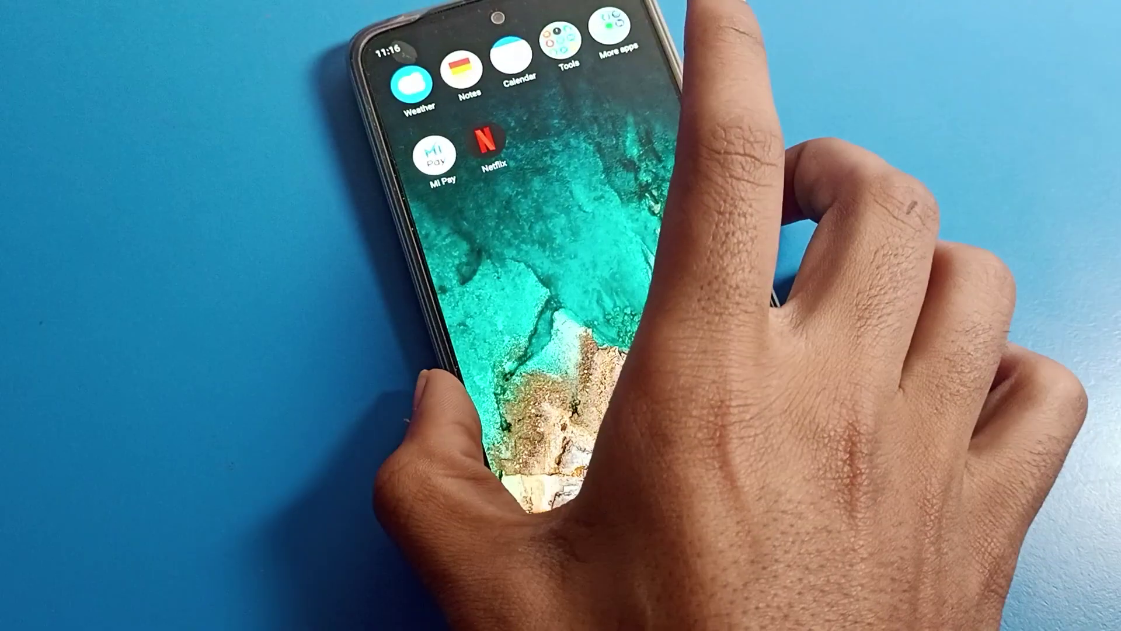